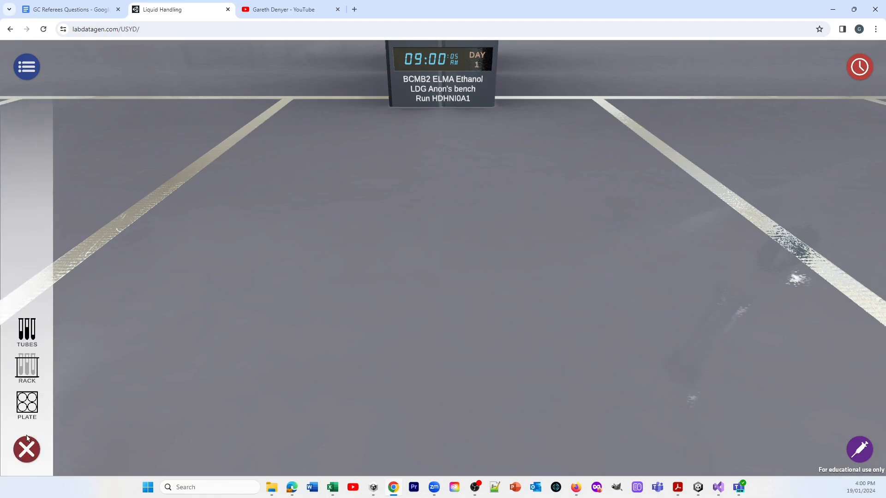
Place the supplied reagent tubes on the bench, and bring the PPA rack and the three-tube reagent rack forward side by side.
left_click(27, 332)
left_click(450, 377)
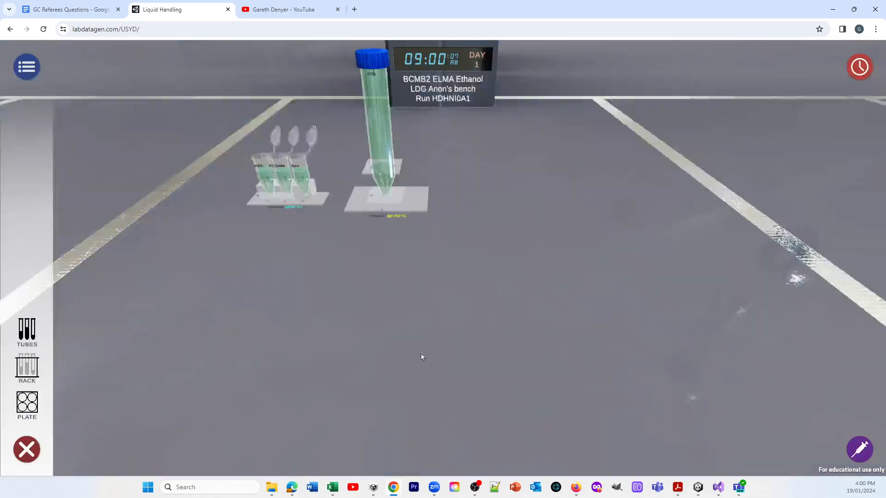
left_click_drag(414, 213, 454, 302)
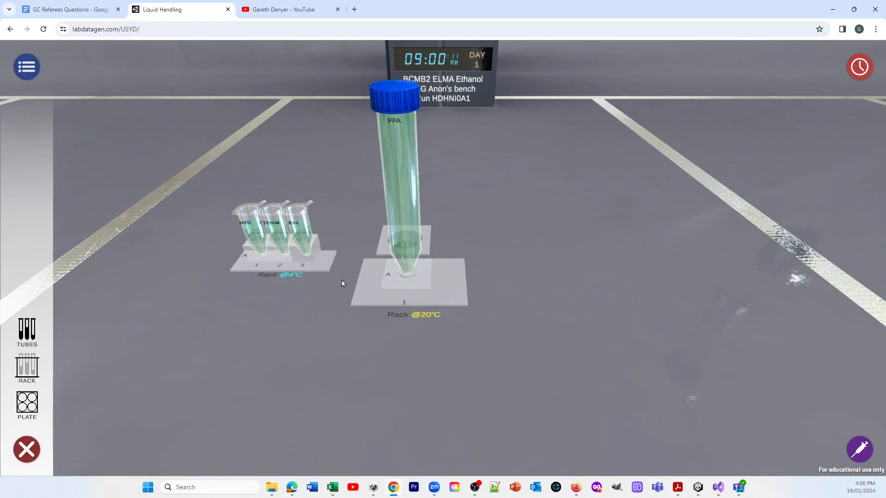
left_click_drag(321, 271, 323, 295)
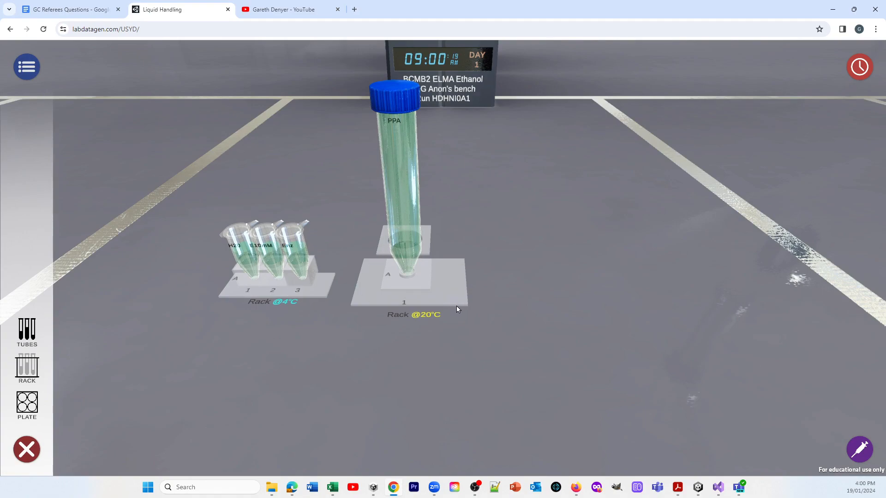
left_click_drag(455, 301, 447, 284)
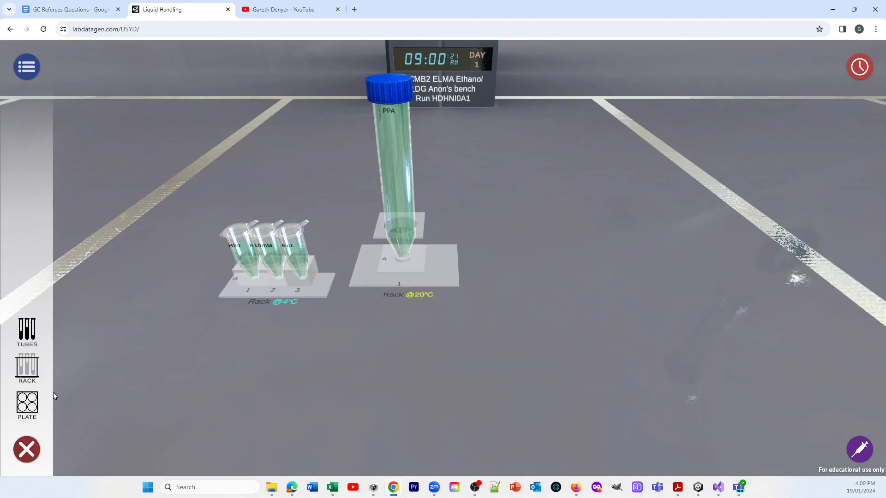
Create a plate with 6 columns and 2 rows and place it at the front of the bench.
left_click(29, 405)
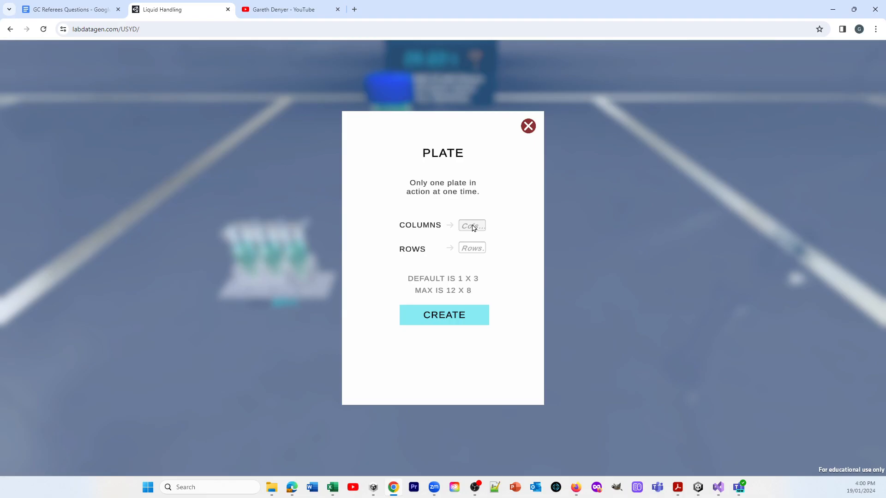
left_click(475, 250)
type("2")
left_click(457, 320)
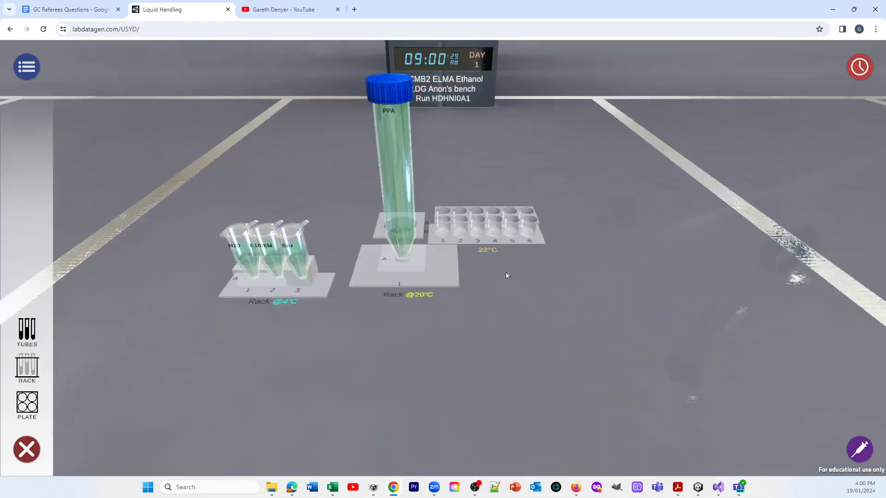
left_click(525, 244)
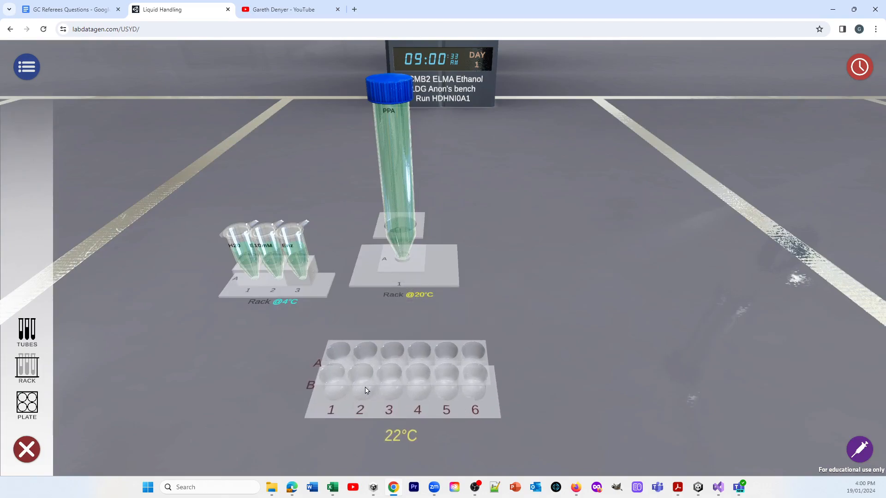
Add the rack of sample tubes D, B, F and J, and bring it and the PPA rack forward near the plate.
left_click(34, 371)
left_click(457, 384)
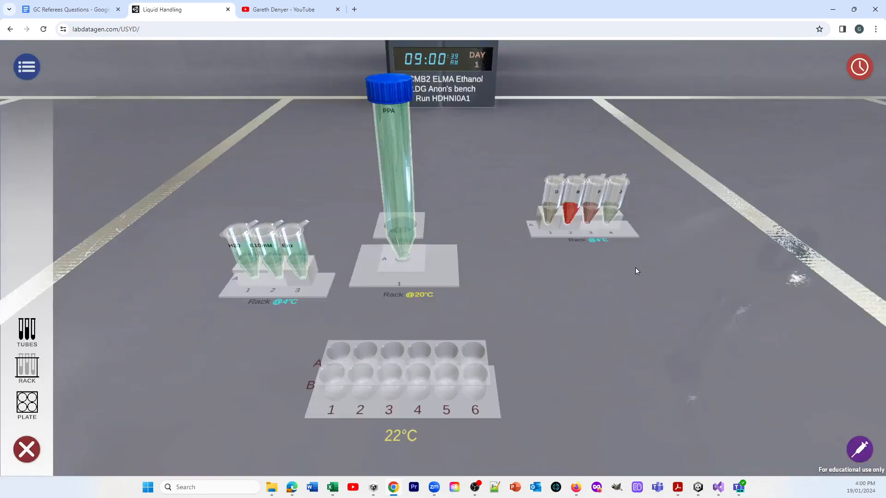
left_click_drag(614, 291, 617, 309)
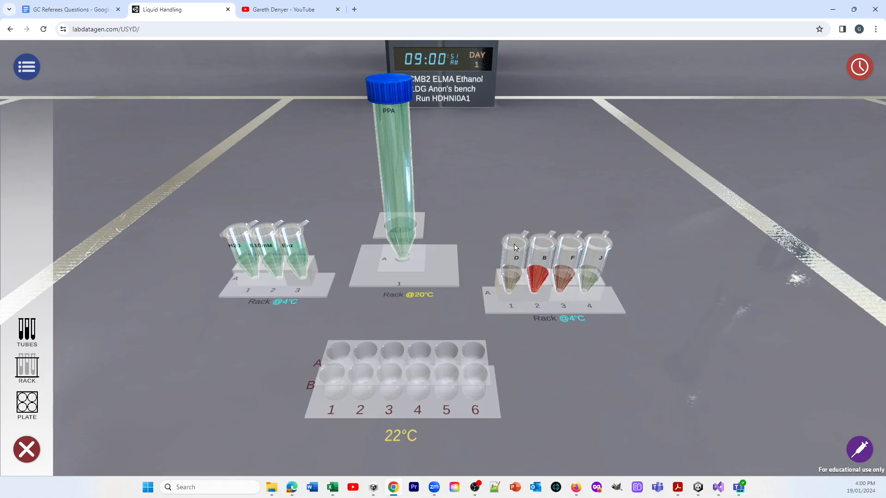
left_click_drag(447, 286, 461, 317)
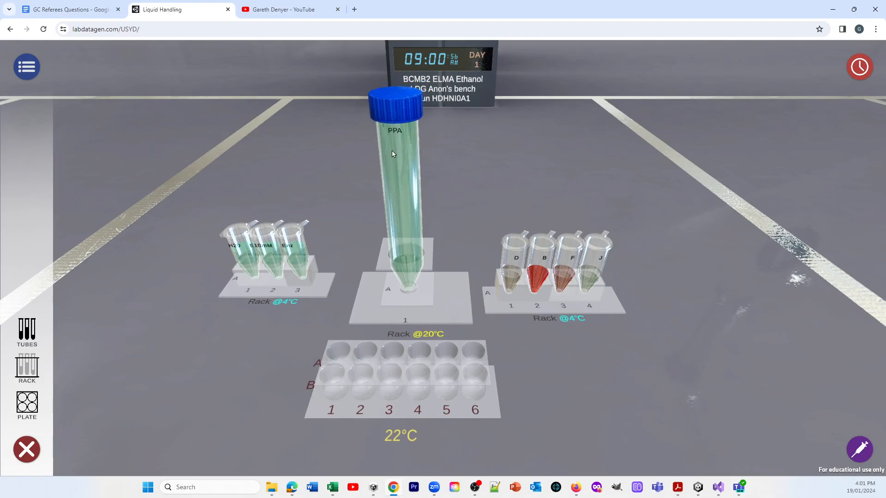
Open the PPA tube's lid and create a P200 pipette set to 180 uL.
left_click(396, 113)
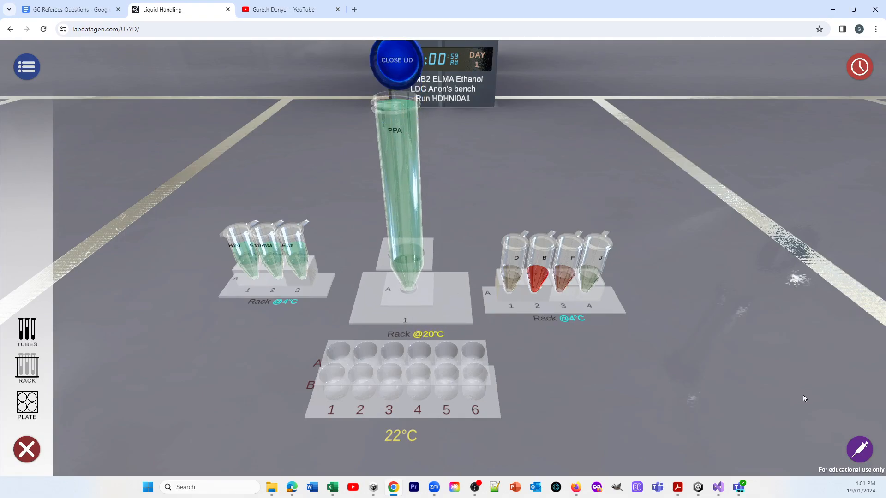
left_click(859, 449)
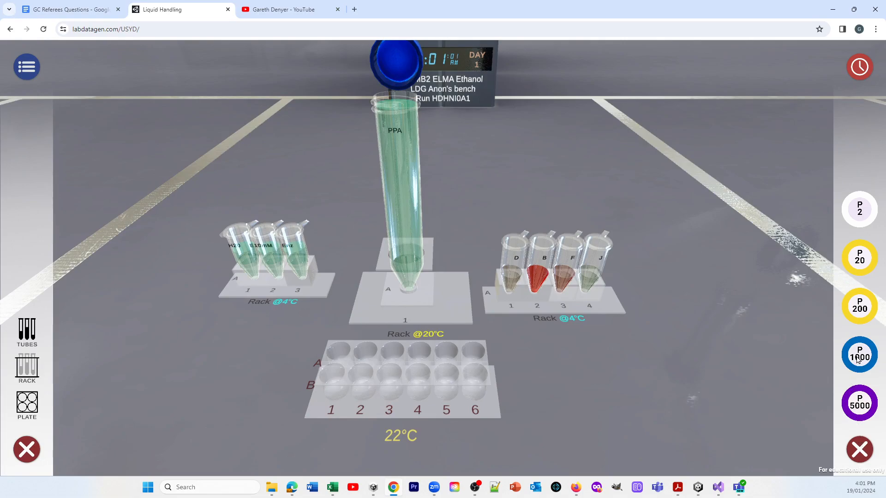
left_click(859, 318)
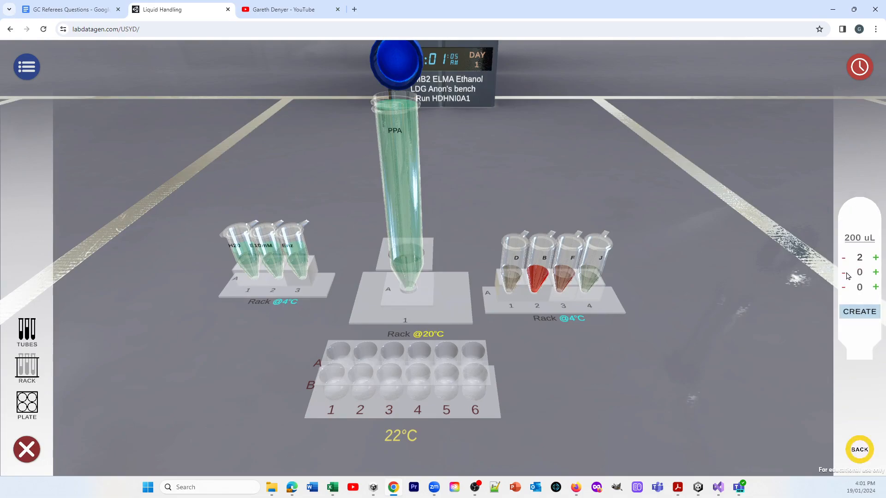
left_click(866, 317)
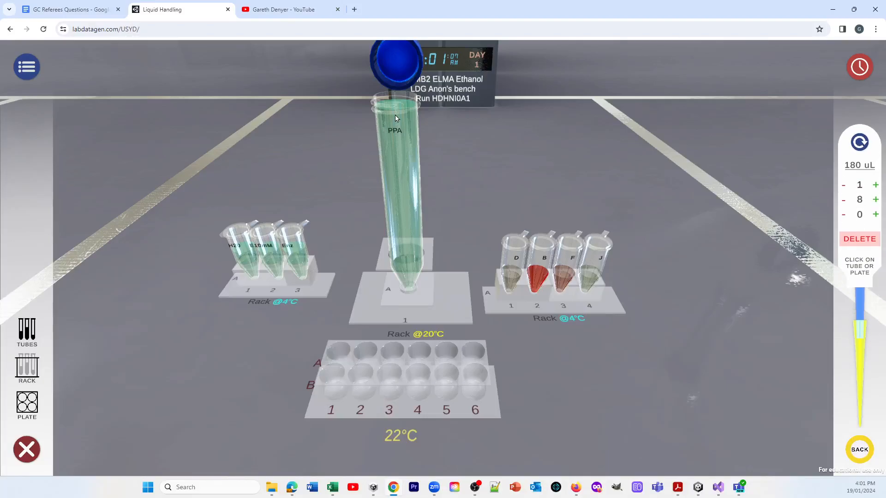
Transfer 180 uL of PPA into each of the plate wells A1, A2 and A3.
left_click(397, 100)
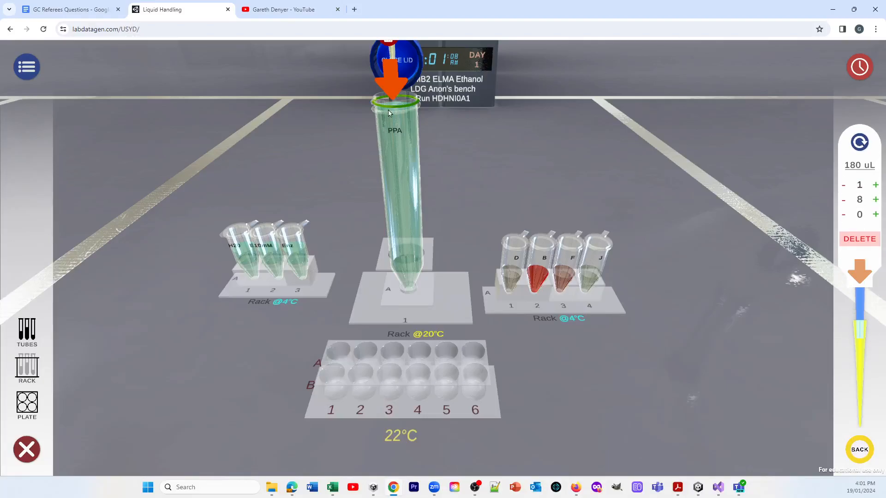
left_click(336, 354)
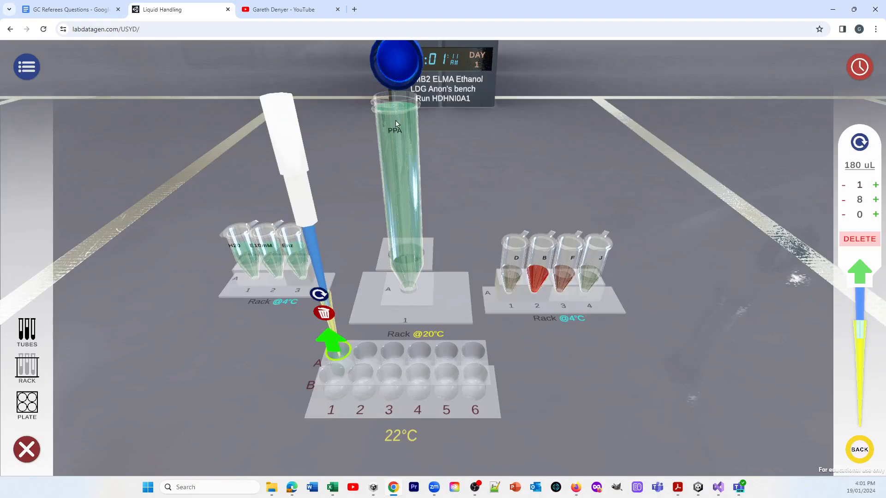
left_click(403, 87)
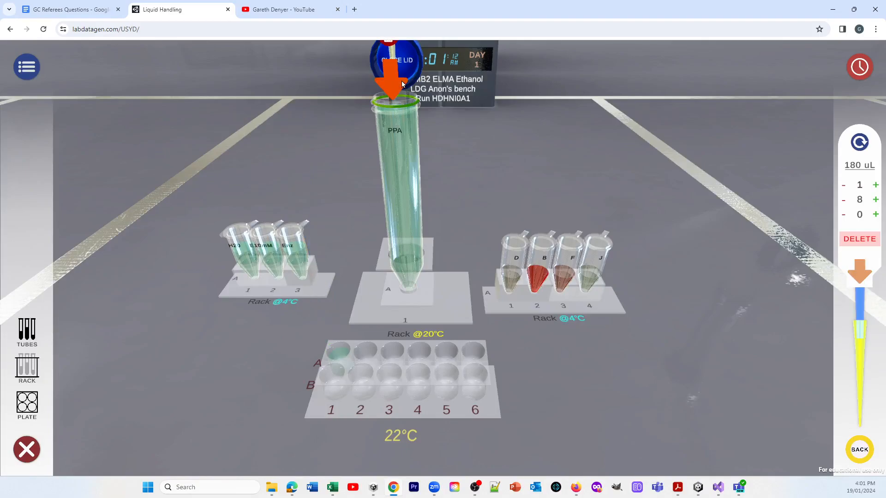
left_click(362, 352)
left_click(393, 149)
left_click(392, 351)
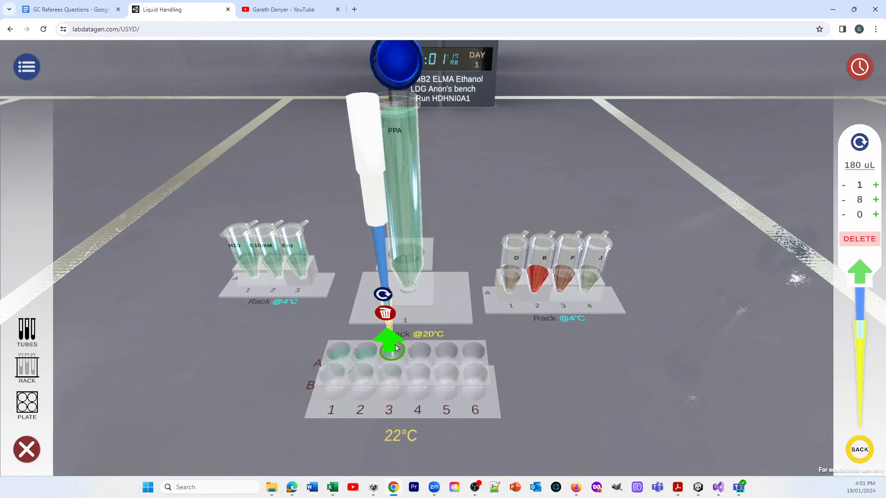
Transfer 180 uL of PPA into each of the plate wells A4, A5 and A6.
left_click(405, 119)
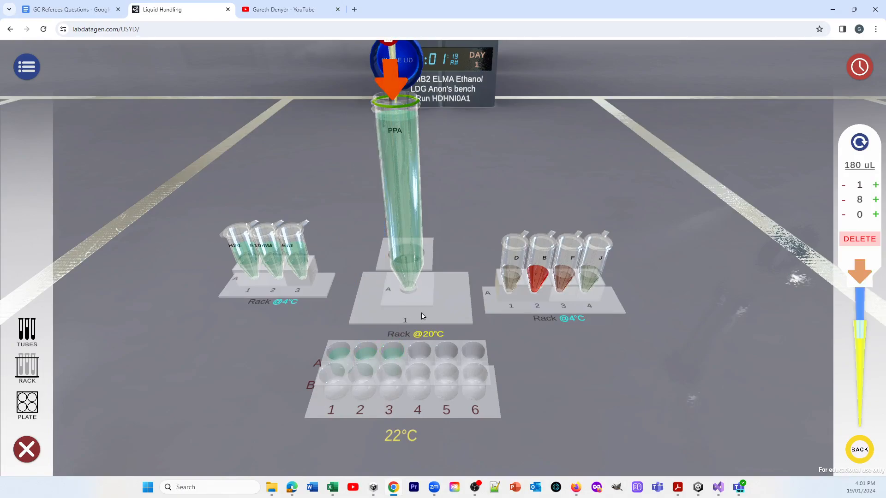
left_click(424, 353)
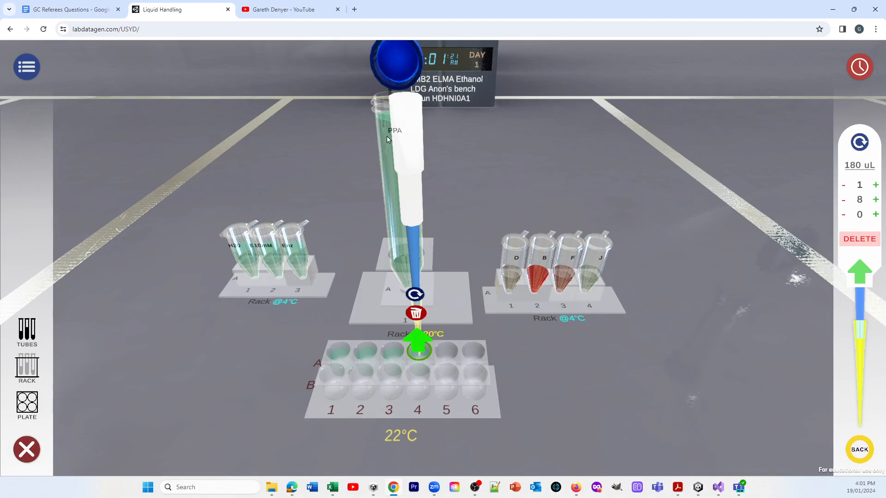
left_click(383, 115)
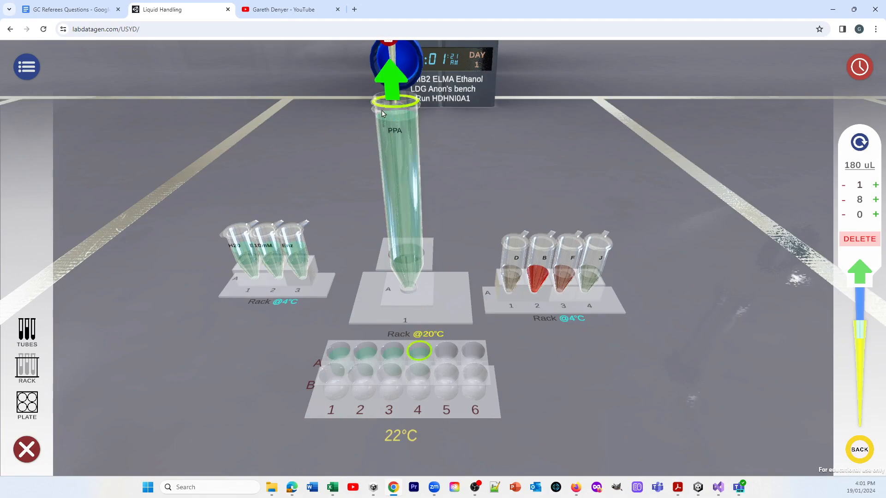
left_click(447, 355)
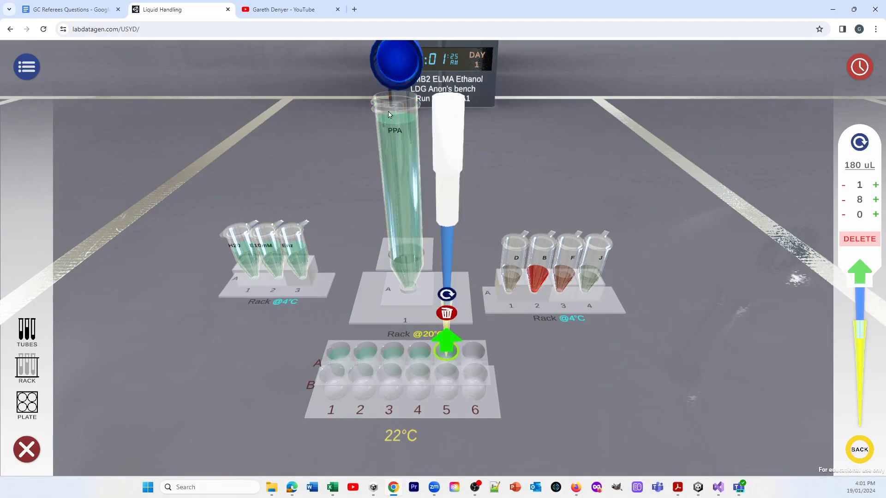
left_click(394, 92)
left_click(394, 90)
left_click(471, 355)
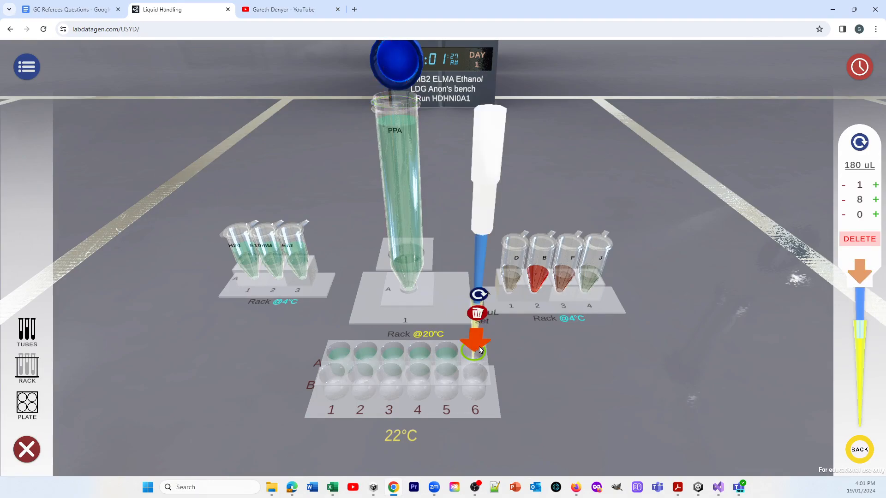
Transfer 180 uL of PPA into each of the plate wells B1, B2 and B3, and discard the pipette.
left_click(393, 108)
left_click(394, 106)
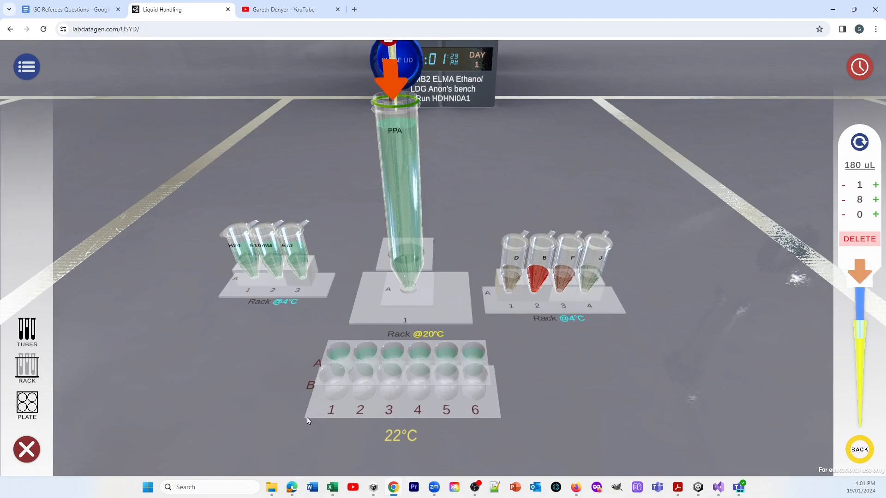
left_click(337, 376)
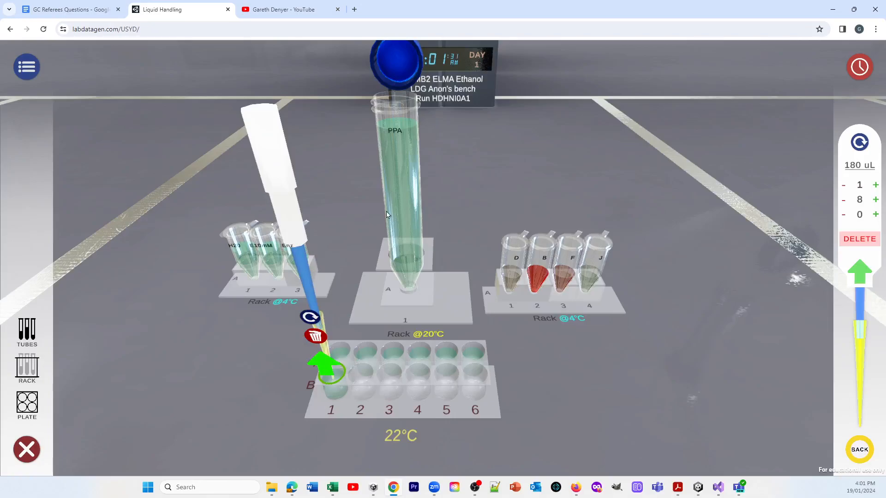
left_click(394, 119)
left_click(393, 119)
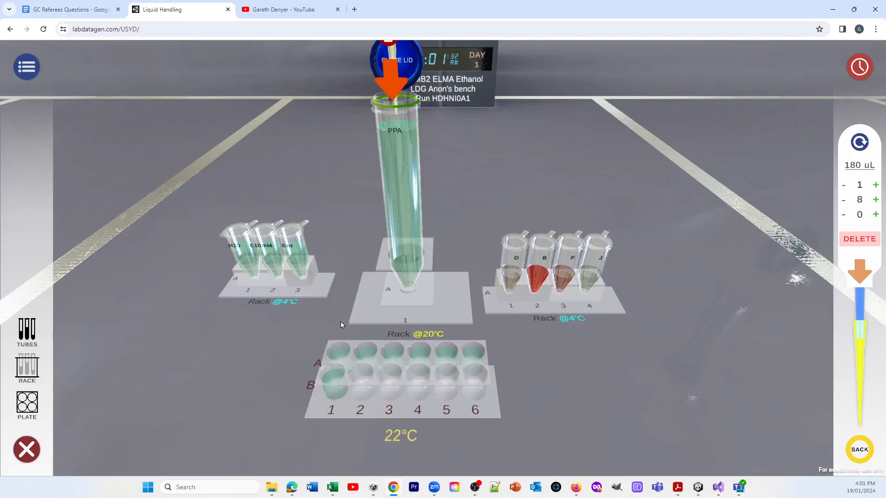
left_click(361, 375)
left_click(362, 374)
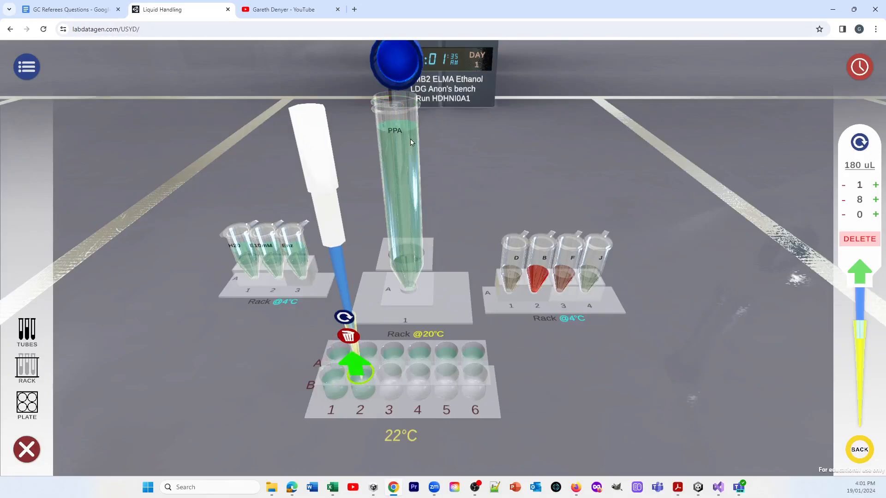
left_click(393, 140)
left_click(393, 140)
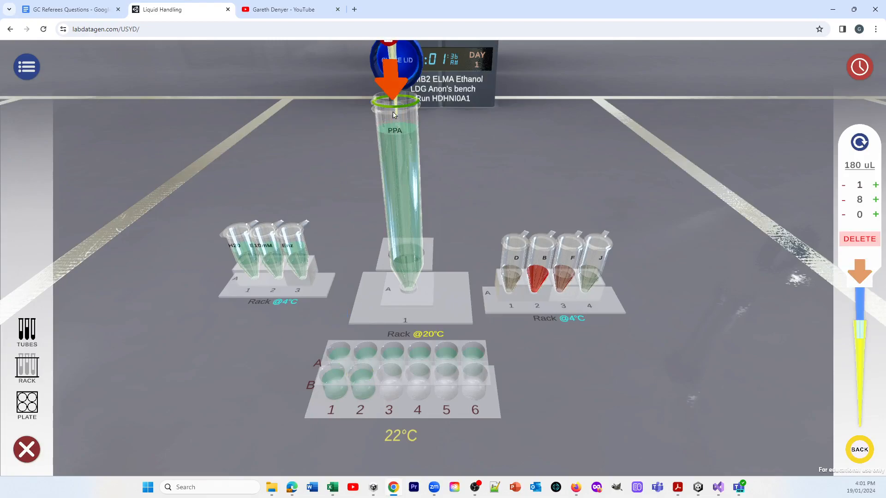
left_click(390, 373)
left_click(390, 373)
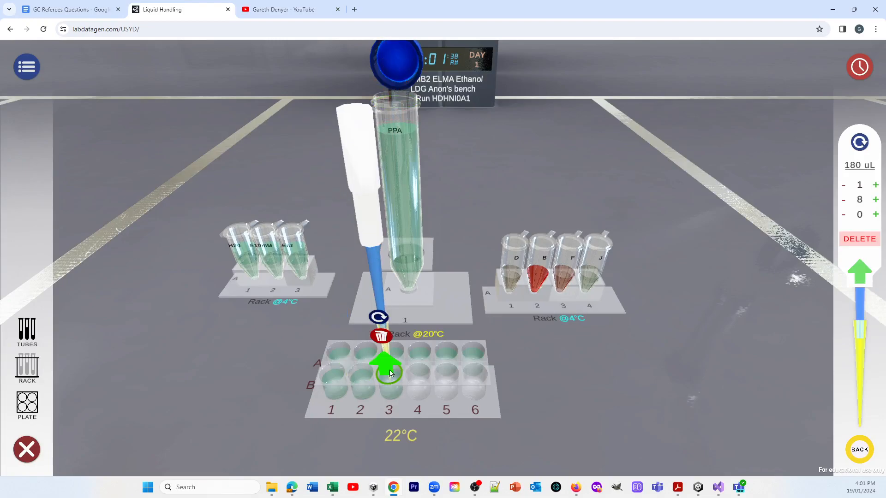
left_click(382, 339)
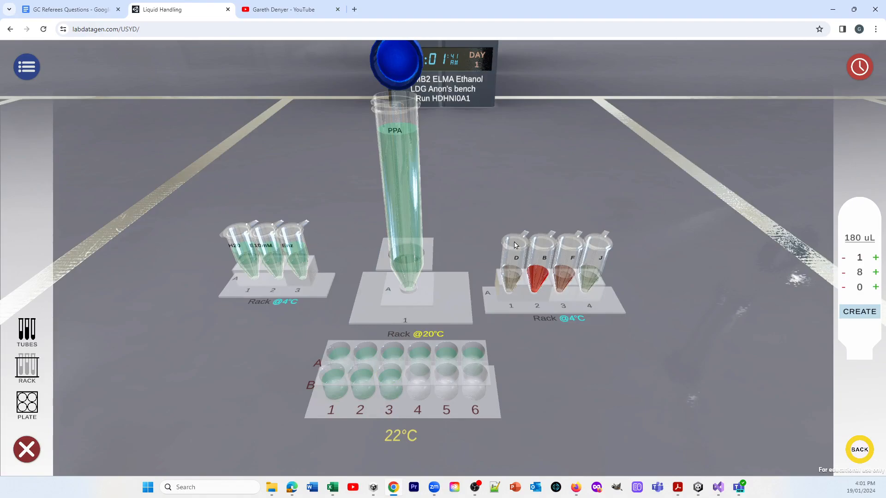
Open the lids of the sample tubes D, B, F and J.
left_click(520, 247)
left_click(544, 247)
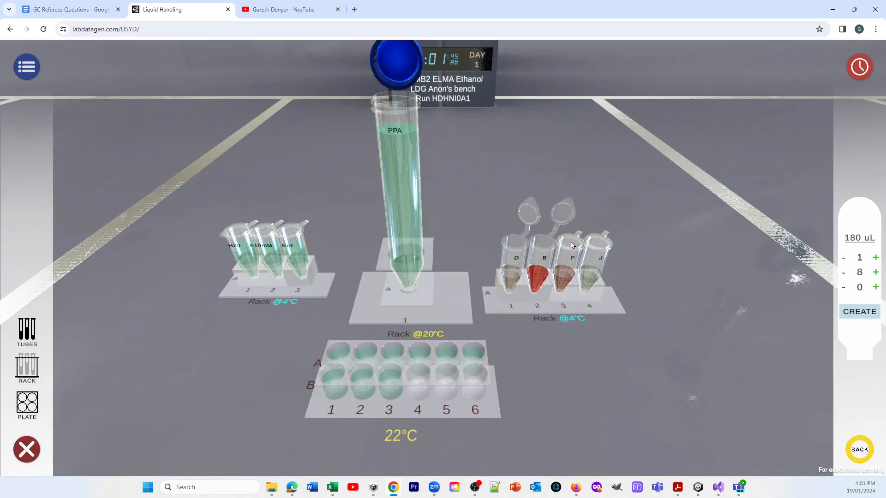
left_click(572, 245)
left_click(597, 249)
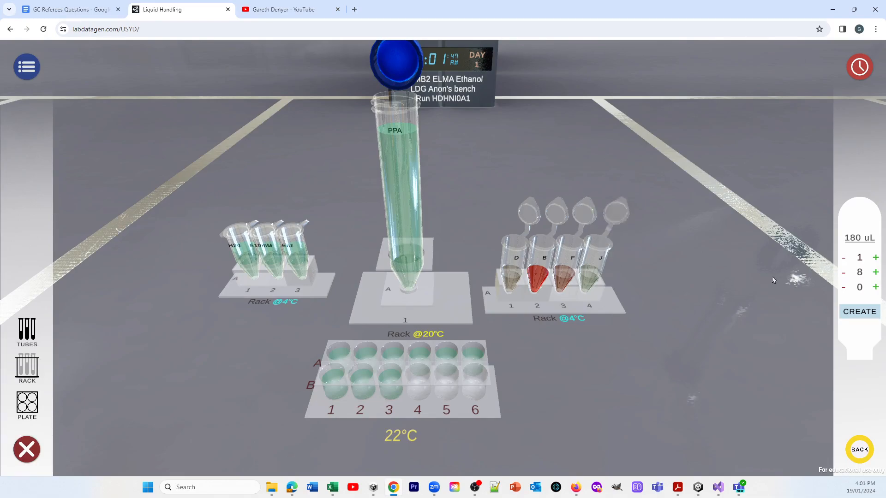
Create a P20 pipette set to 5 uL and transfer sample D into well A1.
left_click(860, 451)
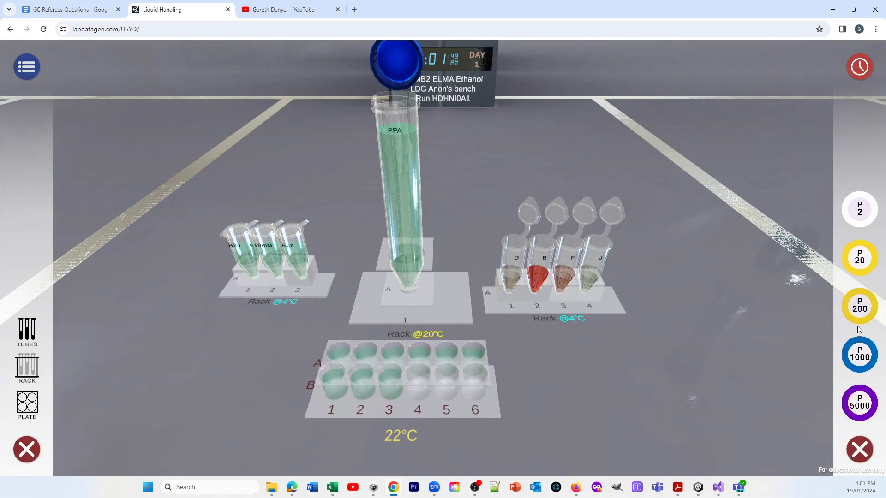
left_click(860, 272)
left_click(846, 274)
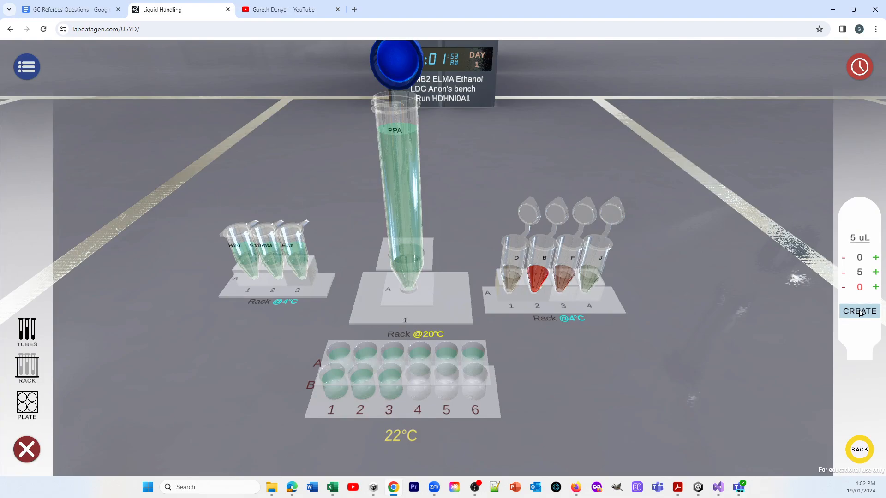
left_click(860, 311)
left_click(520, 228)
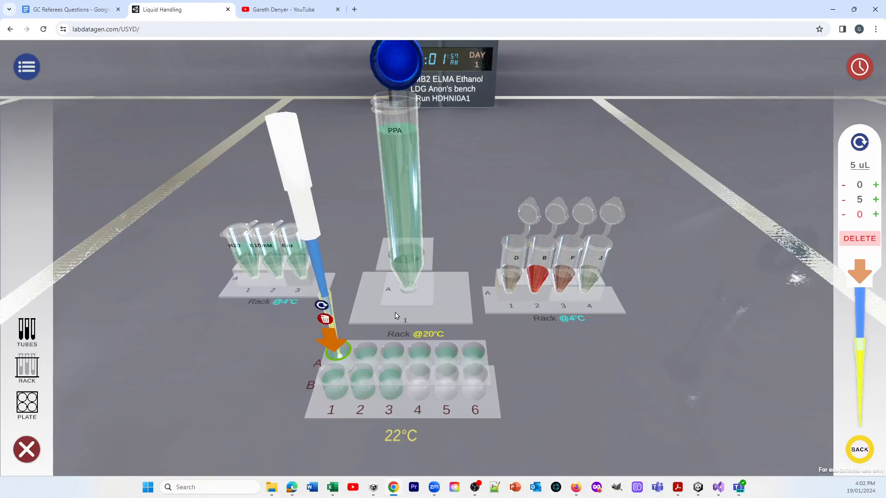
Dispense sample D into well A1, and transfer 5 uL of sample B into A2 and 5 uL of sample F into A3.
left_click(337, 351)
left_click(542, 240)
left_click(365, 350)
left_click(572, 242)
left_click(395, 337)
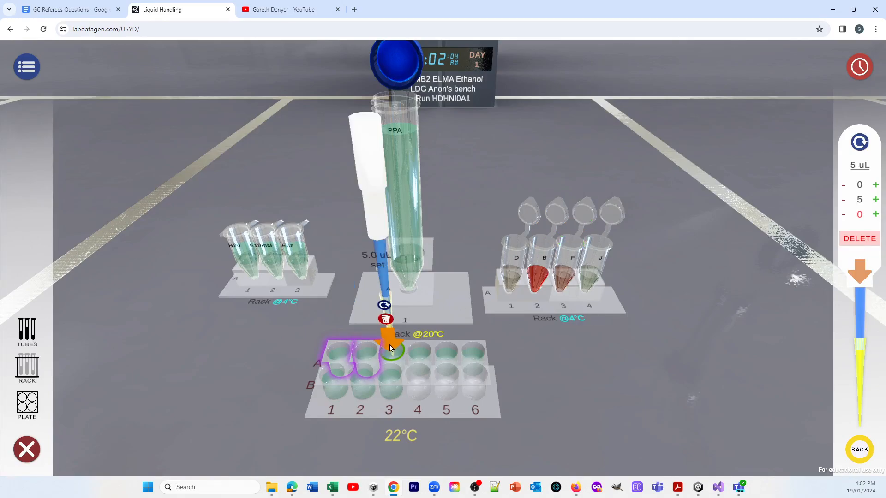
Transfer 5 uL of sample J into well A4 and discard the pipette.
left_click(607, 244)
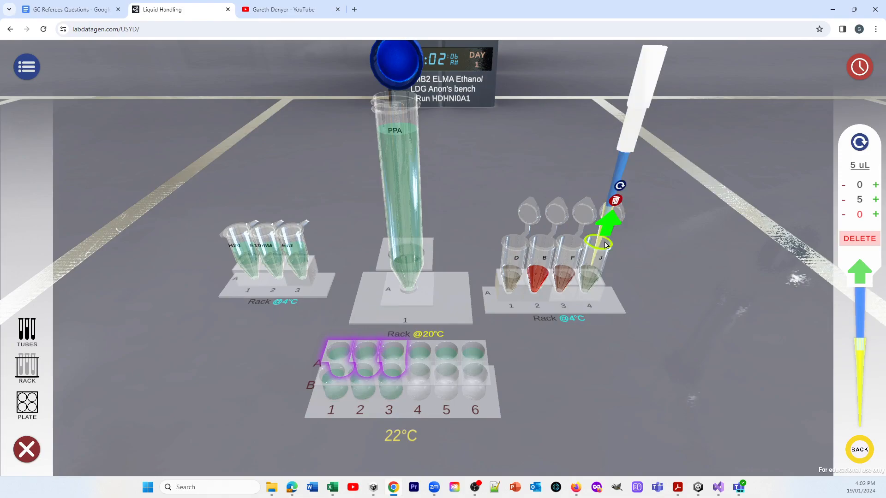
left_click(606, 226)
left_click(420, 352)
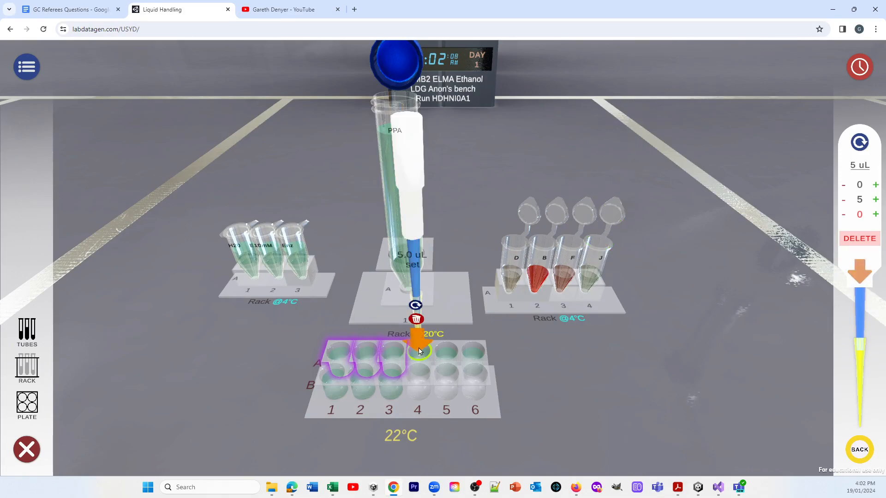
left_click(420, 349)
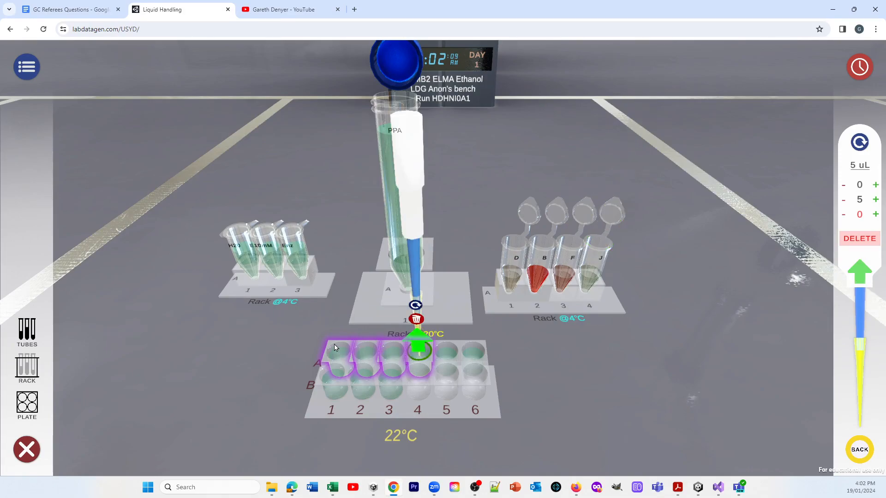
left_click(416, 319)
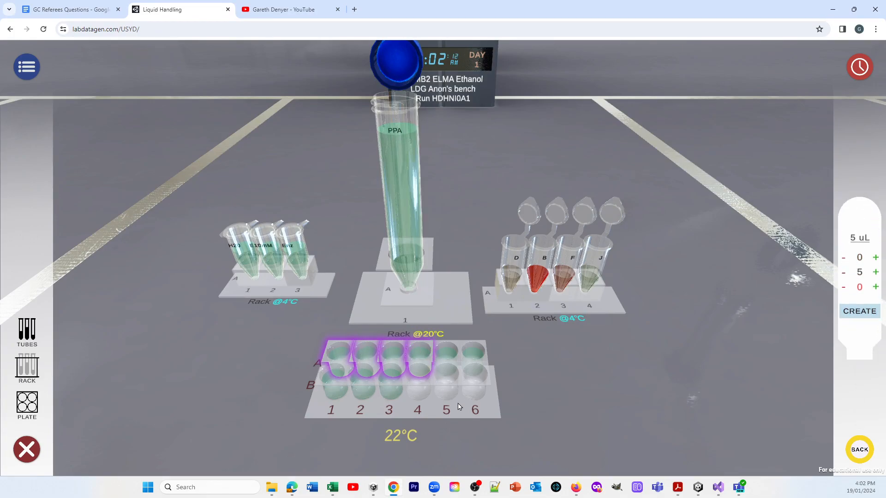
Mix the plate and open the lid of the E10mM tube.
left_click(492, 416)
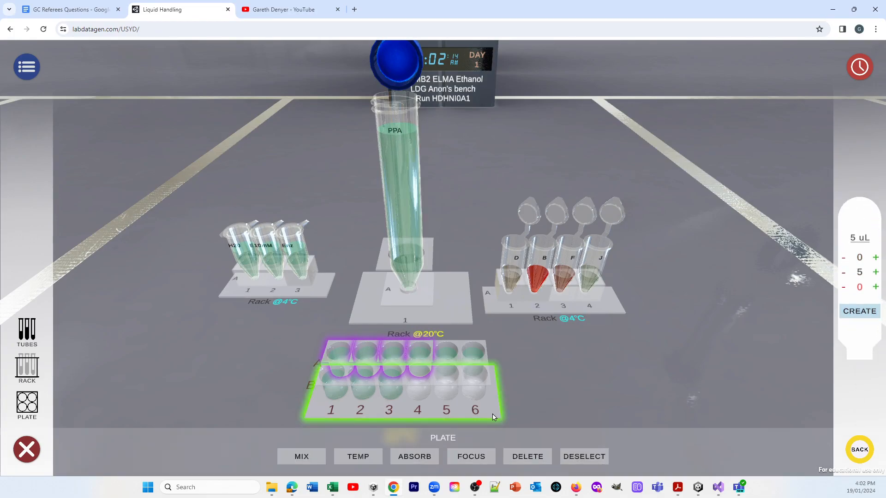
left_click(312, 458)
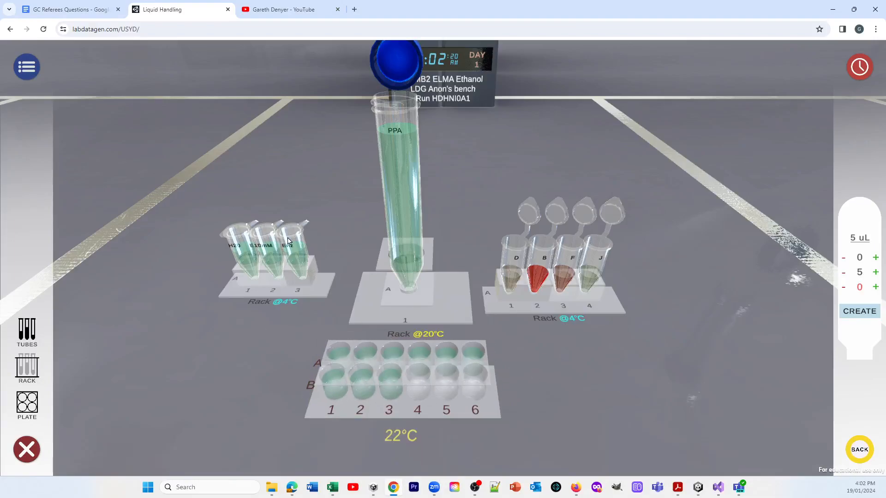
left_click(265, 237)
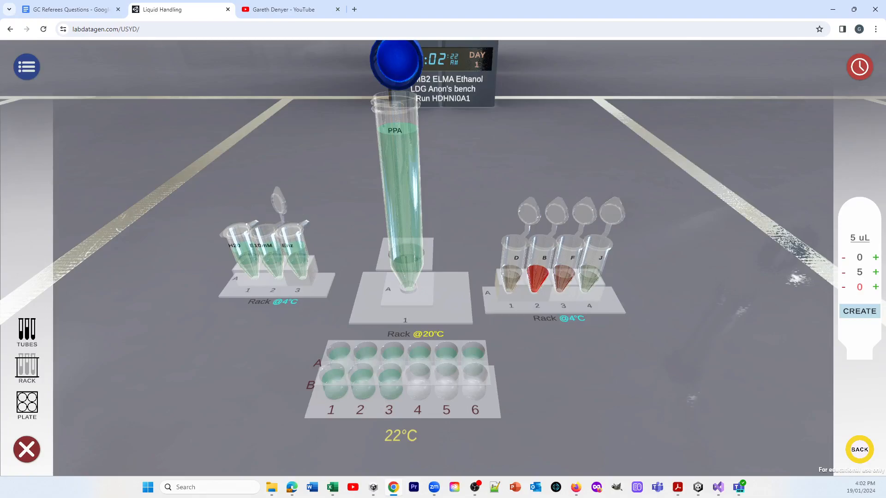
Create a pipette set to 5 uL and transfer E10mM into well A5.
left_click(854, 312)
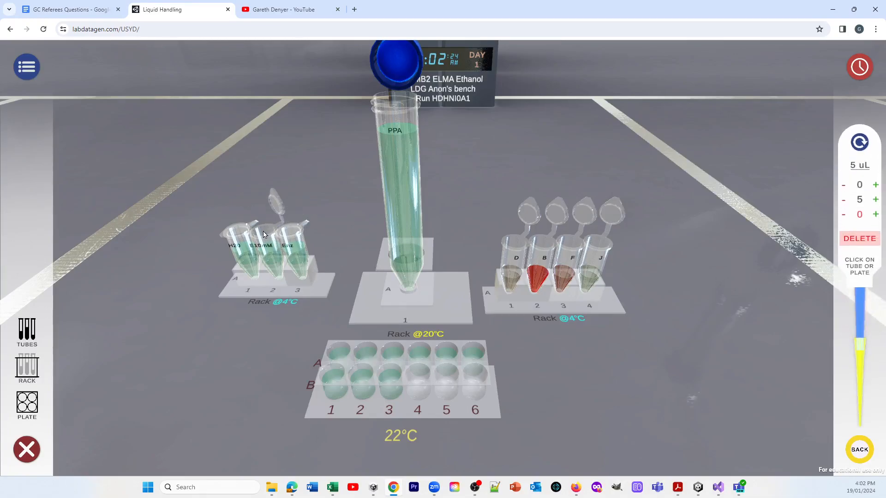
left_click(446, 353)
left_click(446, 345)
Set the pipette to 10 uL, transfer E10mM into well A6, and discard the pipette.
left_click(876, 199)
left_click(876, 200)
left_click(876, 200)
left_click(875, 199)
left_click(876, 199)
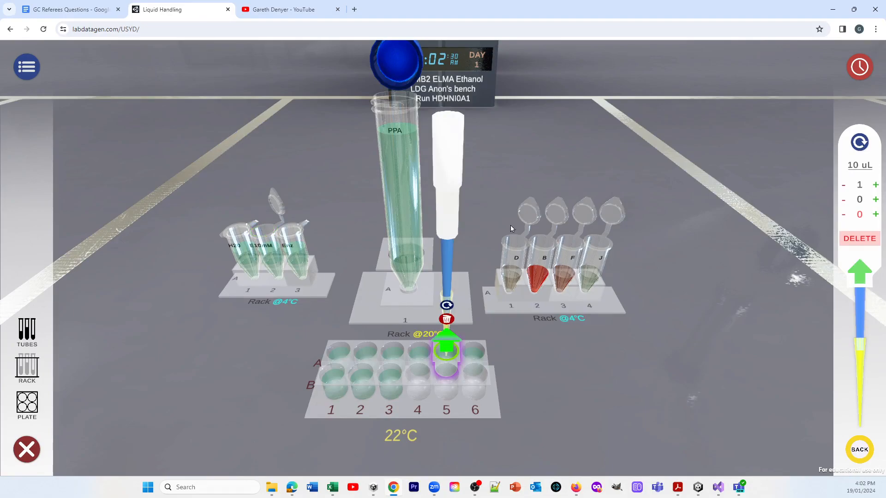
left_click(266, 229)
left_click(255, 215)
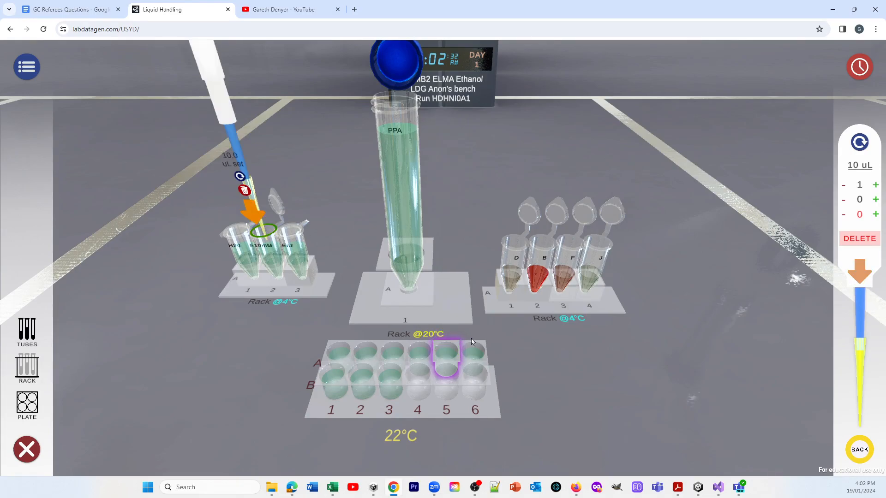
left_click(475, 351)
left_click(475, 342)
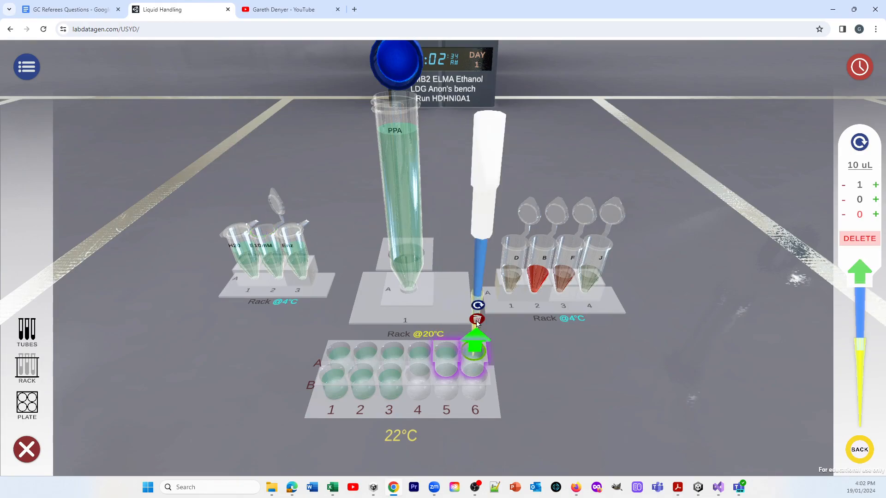
left_click(477, 319)
Mix the plate and open the lid of the Enz tube.
left_click(496, 414)
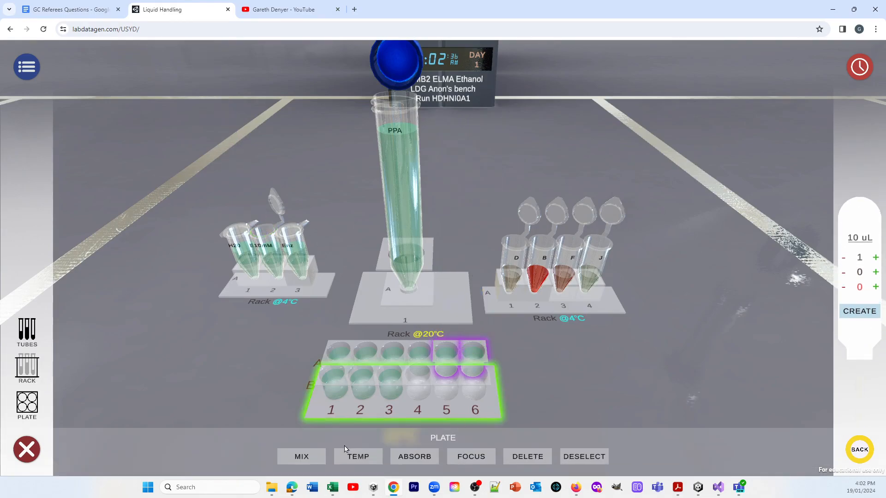
left_click(301, 457)
left_click(294, 236)
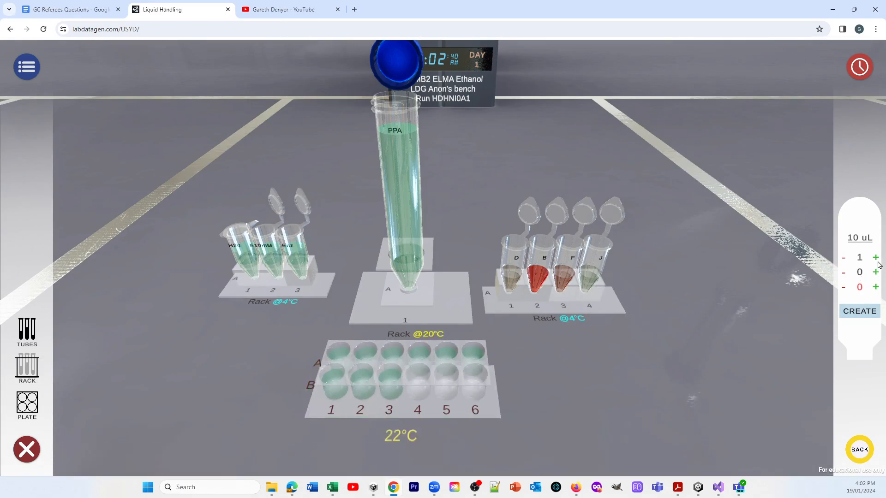
Create a pipette set to 20 uL and transfer Enz into well A1.
left_click(868, 310)
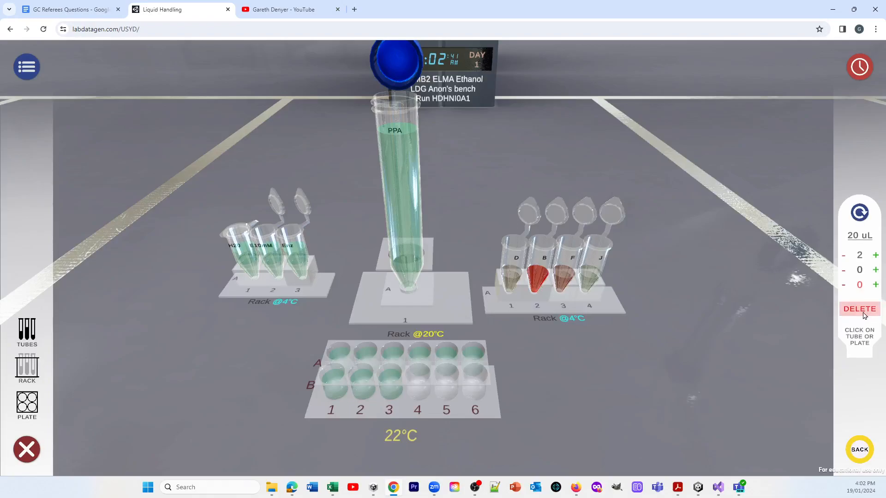
left_click(292, 236)
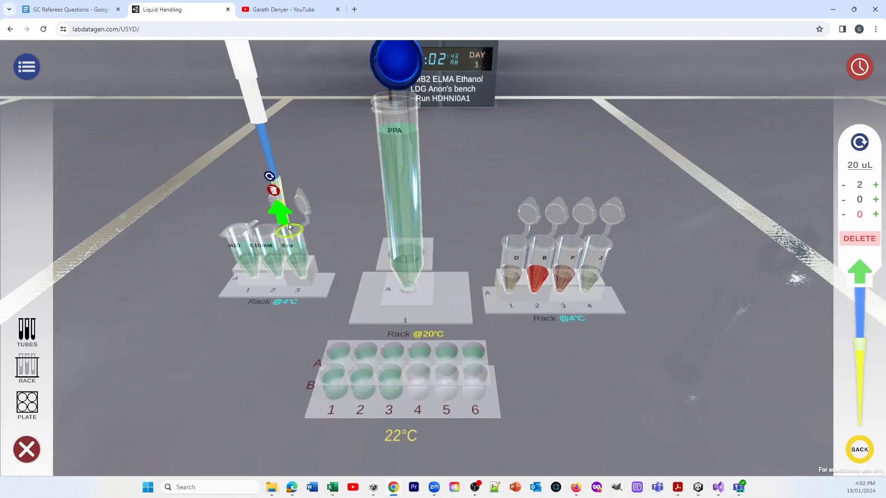
left_click(338, 353)
left_click(337, 344)
Transfer 20 uL of Enz into each of the plate wells A2 and A3.
left_click(290, 233)
left_click(283, 217)
left_click(369, 353)
left_click(365, 345)
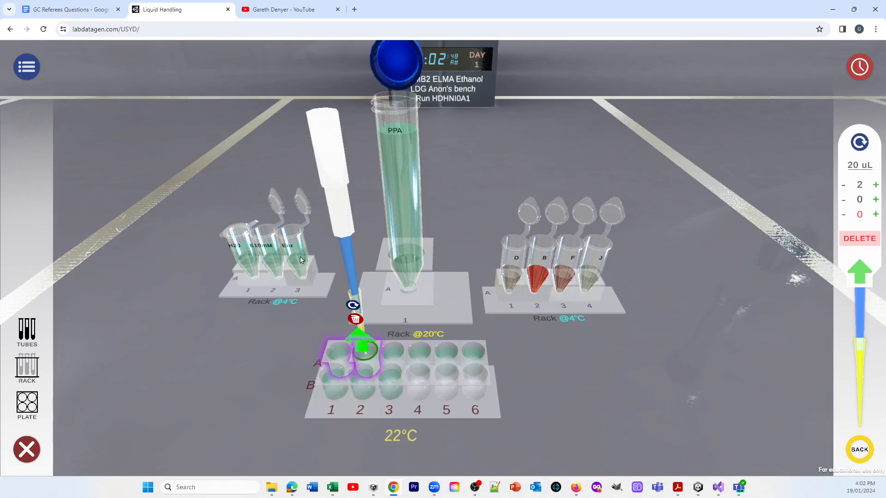
left_click(291, 236)
left_click(282, 216)
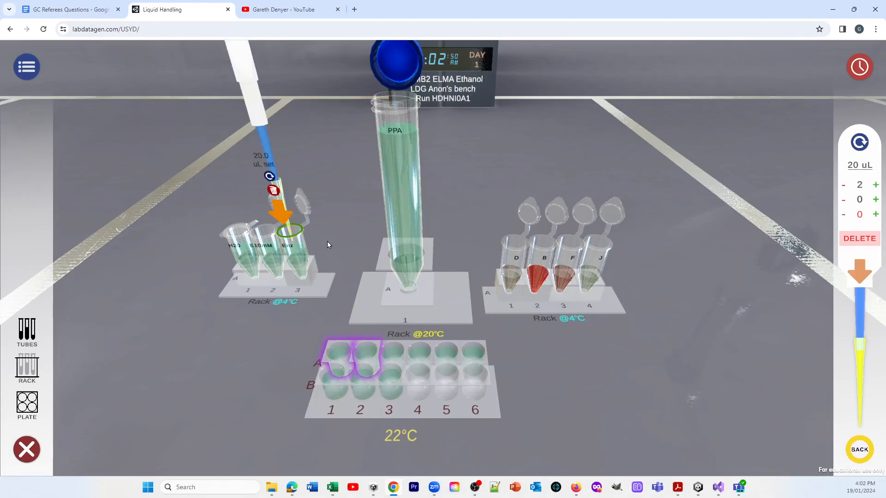
left_click(402, 352)
left_click(394, 346)
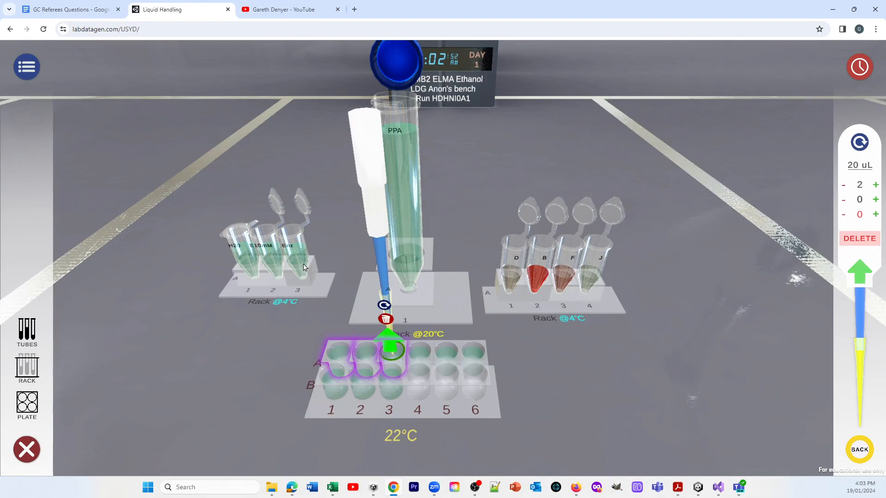
Transfer 20 uL of Enz into each of the plate wells A4 and A5.
left_click(294, 239)
left_click(282, 214)
left_click(420, 353)
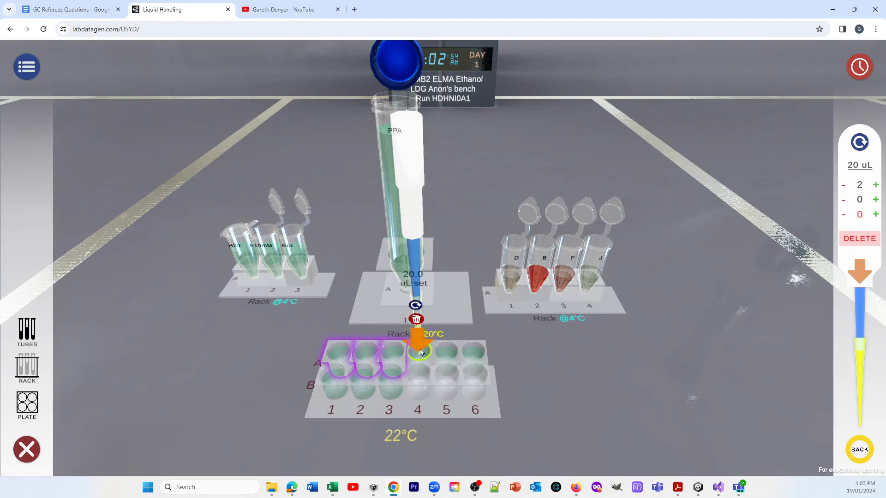
left_click(420, 353)
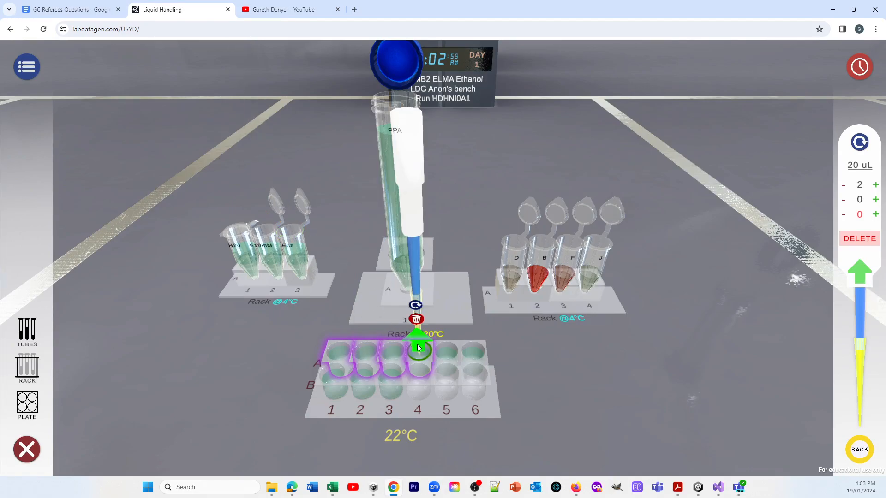
left_click(289, 231)
left_click(282, 213)
left_click(449, 349)
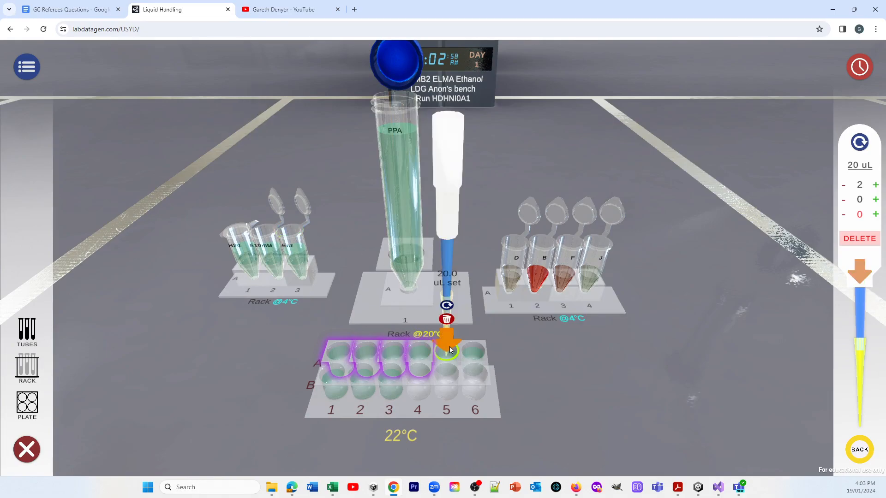
left_click(450, 347)
Transfer 20 uL of Enz into each of the plate wells A6 and B1.
left_click(290, 232)
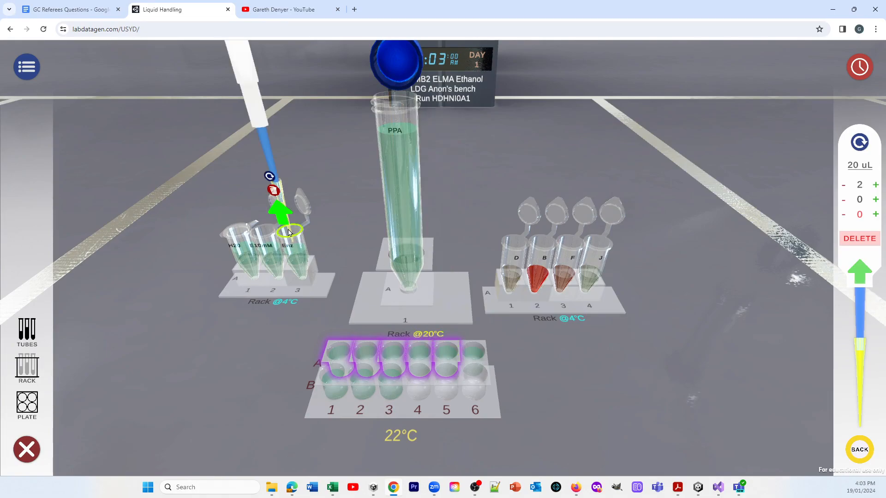
left_click(280, 213)
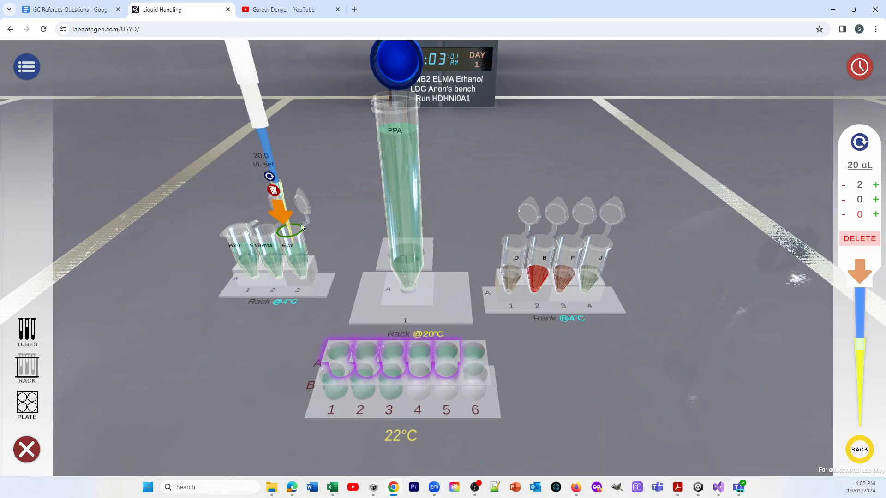
left_click(476, 348)
left_click(476, 346)
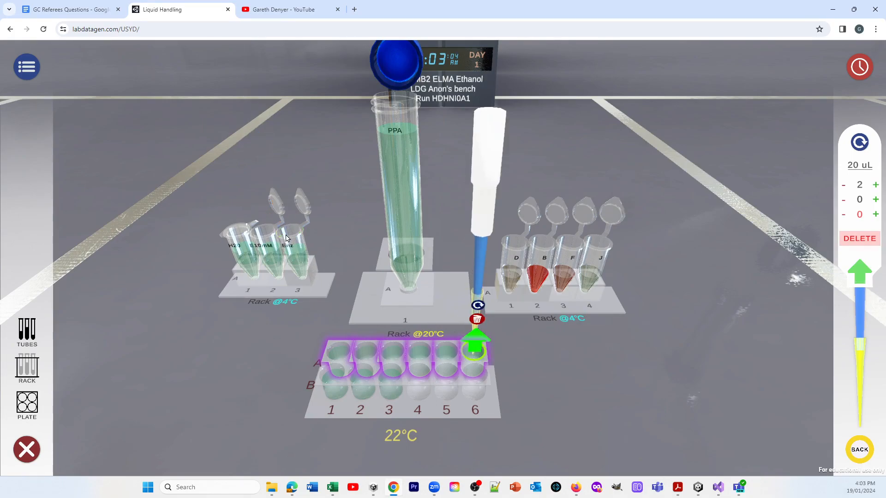
left_click(286, 238)
left_click(280, 213)
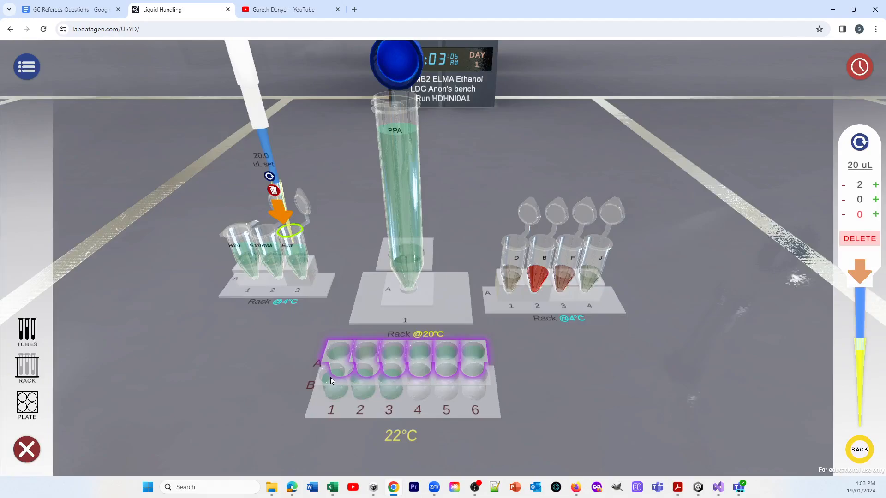
left_click(332, 380)
left_click(332, 379)
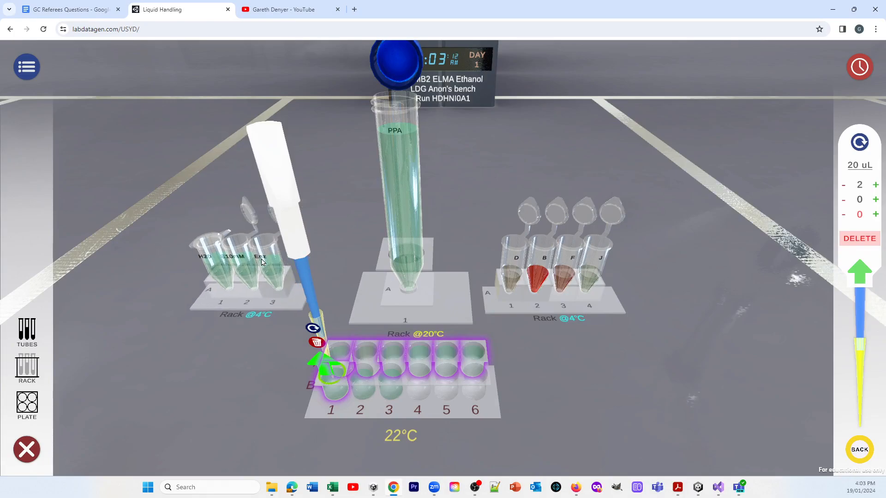
Transfer 20 uL of Enz into well B2 and mix the rack holding the Enz tube.
left_click(277, 304)
left_click(260, 242)
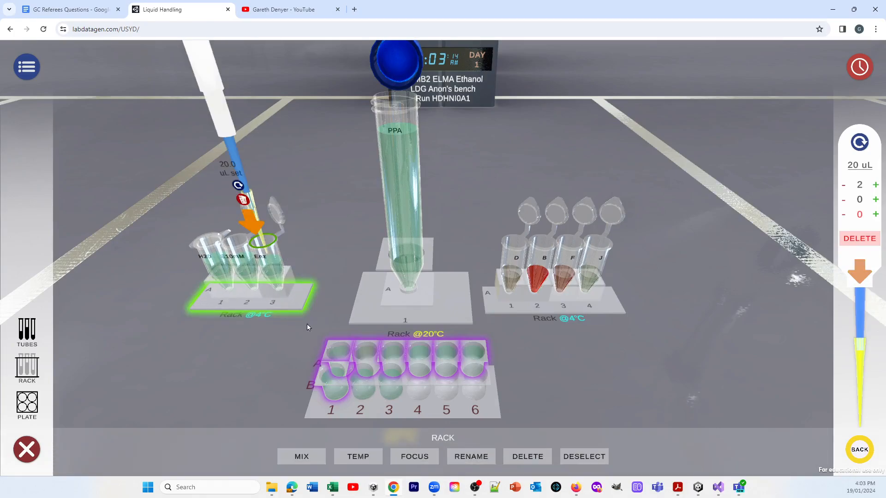
left_click(366, 382)
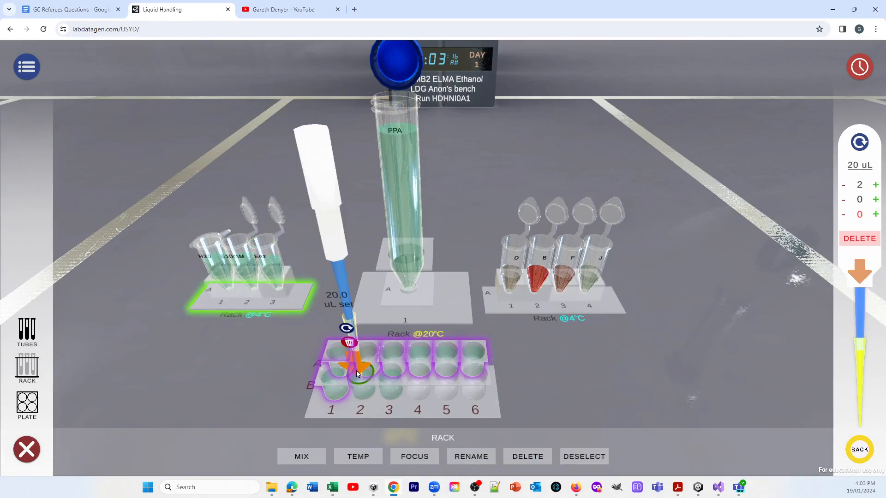
left_click(314, 457)
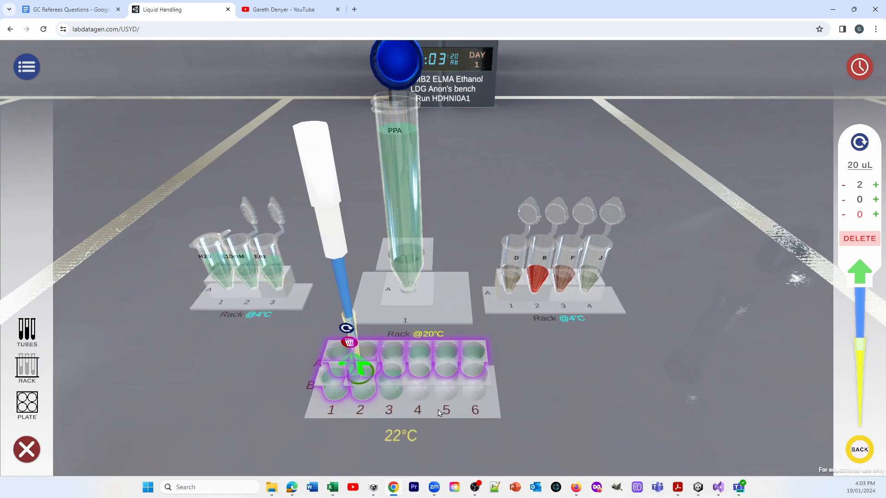
Discard the pipette and mix the plate.
left_click(439, 413)
left_click(298, 457)
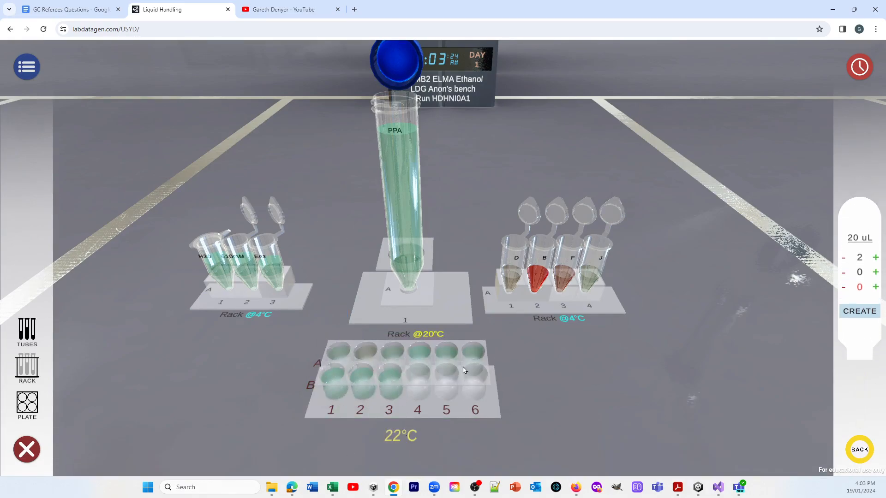
Run the reaction at a simulation speed of 20x until the wells change colour, and return the speed to 1x.
left_click(857, 74)
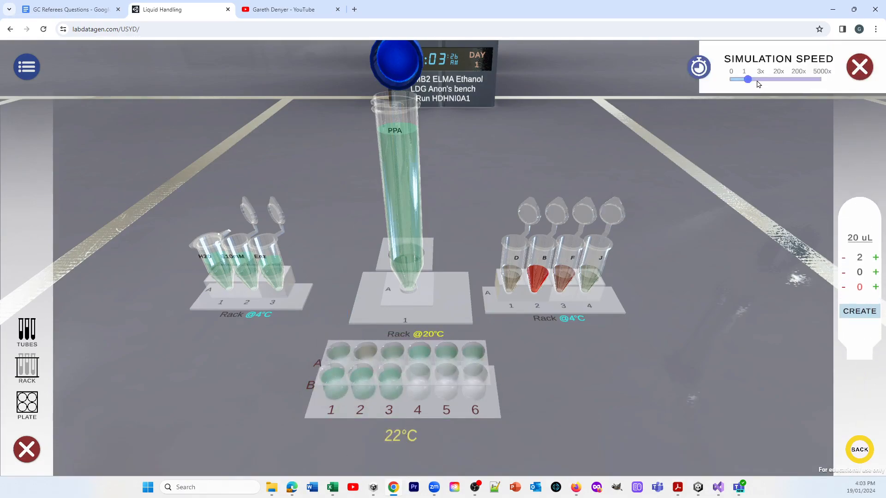
left_click(778, 81)
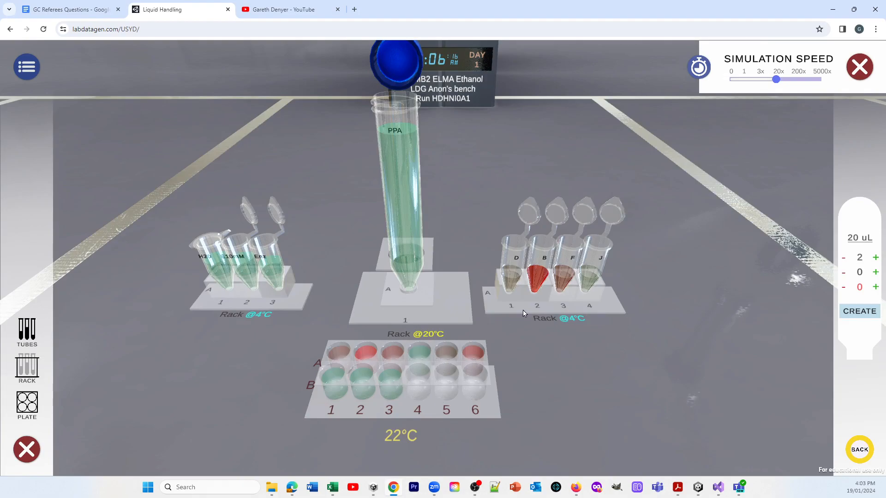
left_click(745, 79)
Measure the absorbance of the plate wells and close the results.
left_click(494, 416)
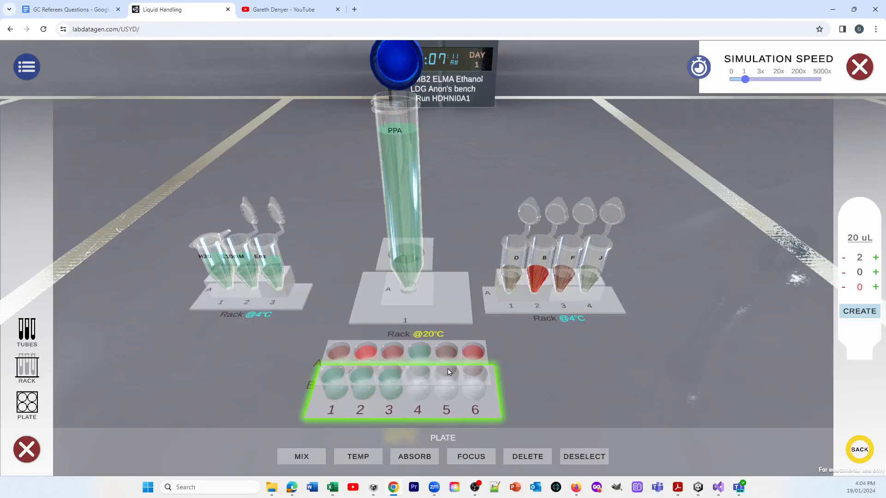
left_click(412, 459)
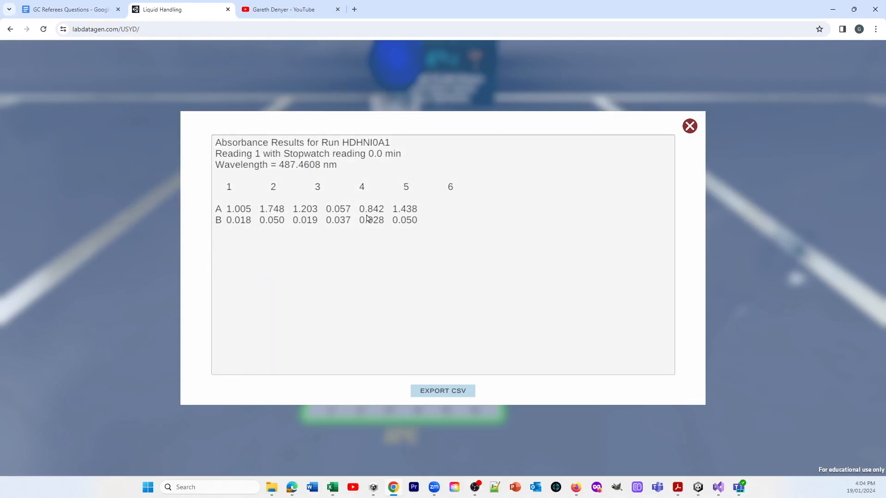
left_click(690, 126)
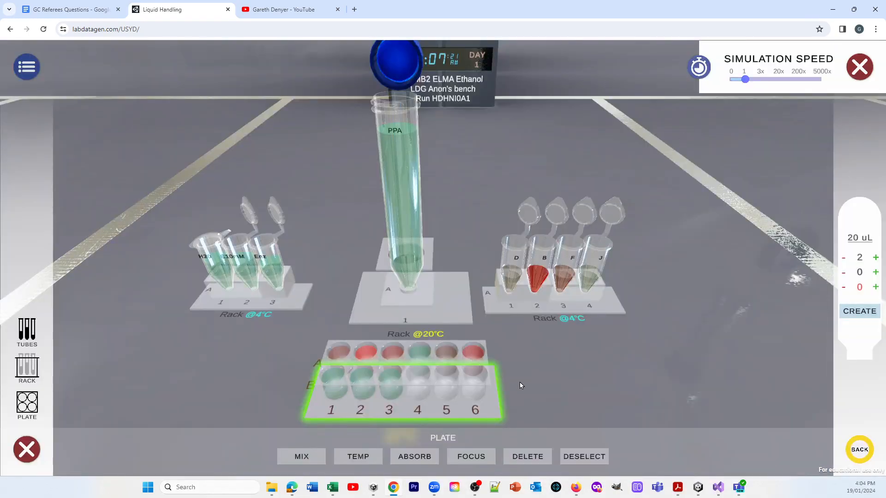